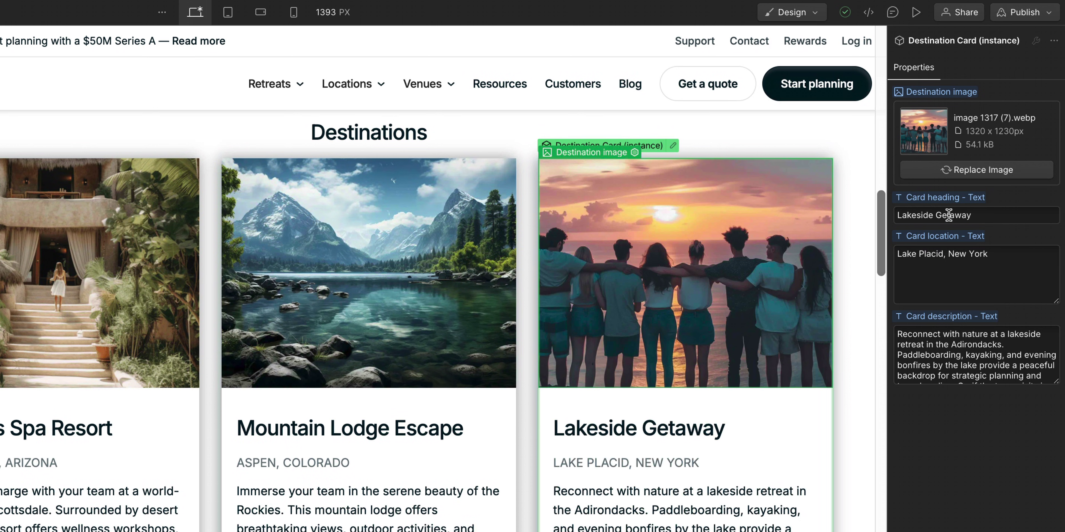
Step: Change the lakeside card heading to 'Lakeside Retreat' and insert the Ad with CTA component as a third card
double_click(949, 214)
text(Retreat)
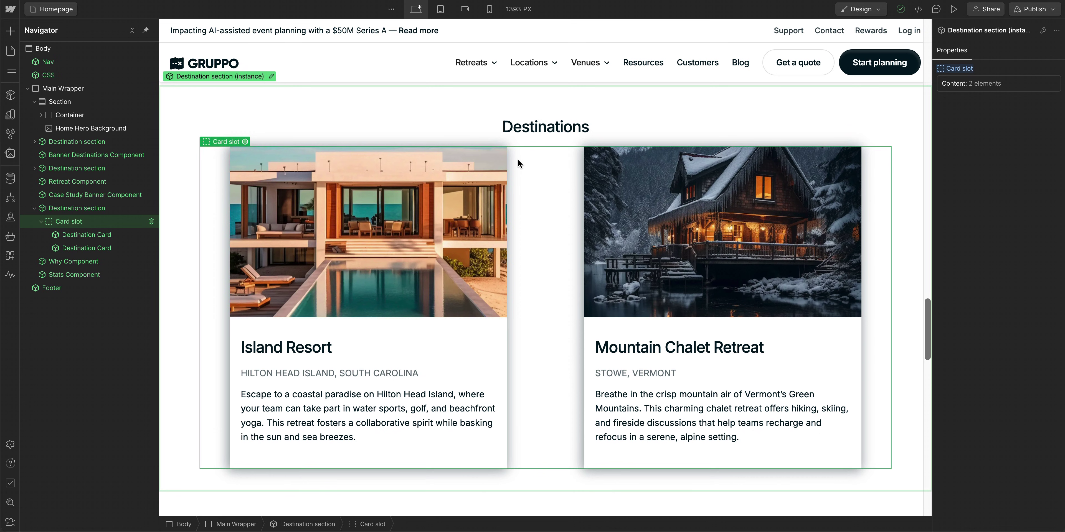
key(super+k)
text(ad with)
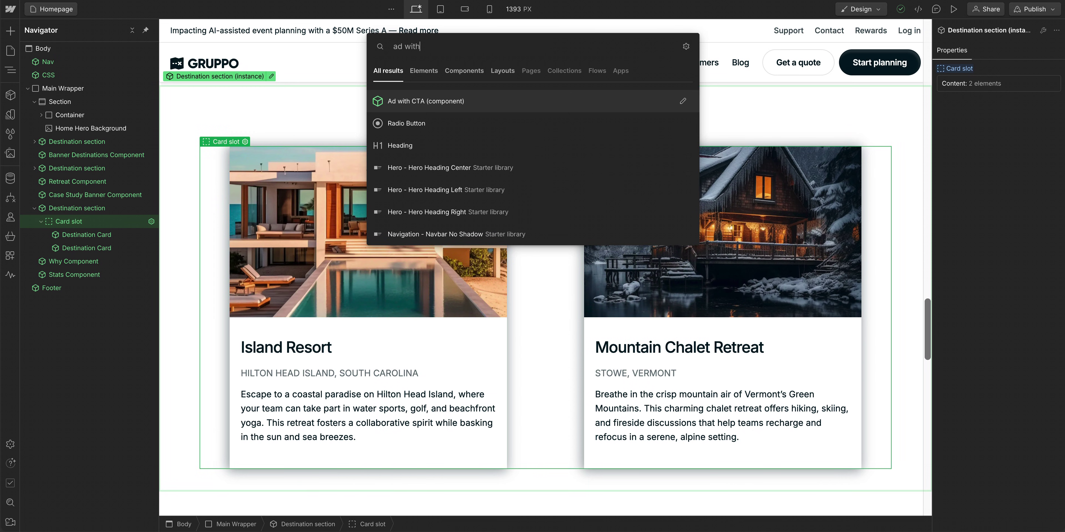
key(Return)
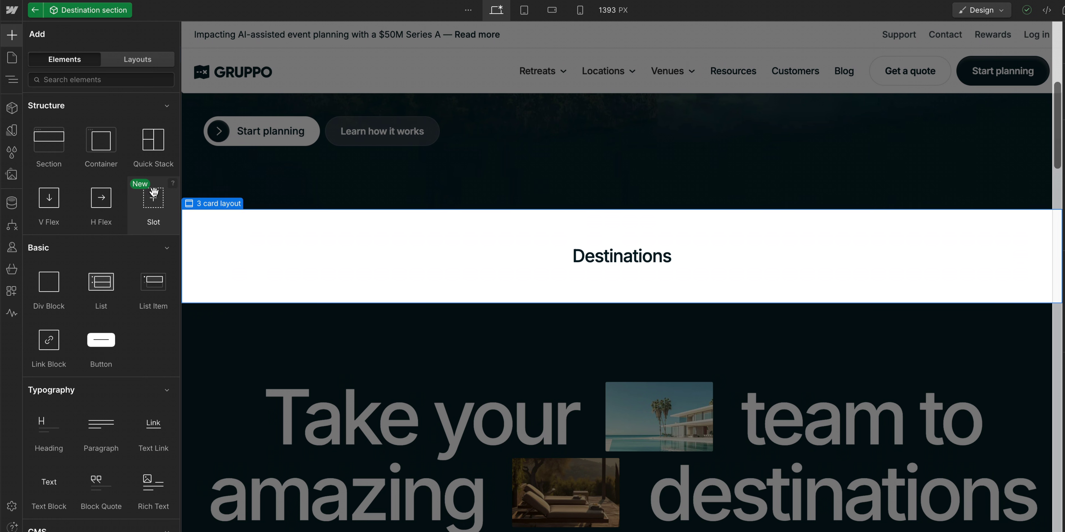
Step: Add a slot under the Destinations heading and fill Slot 1 with two Destination Cards
drag(150, 196, 439, 266)
key(Escape)
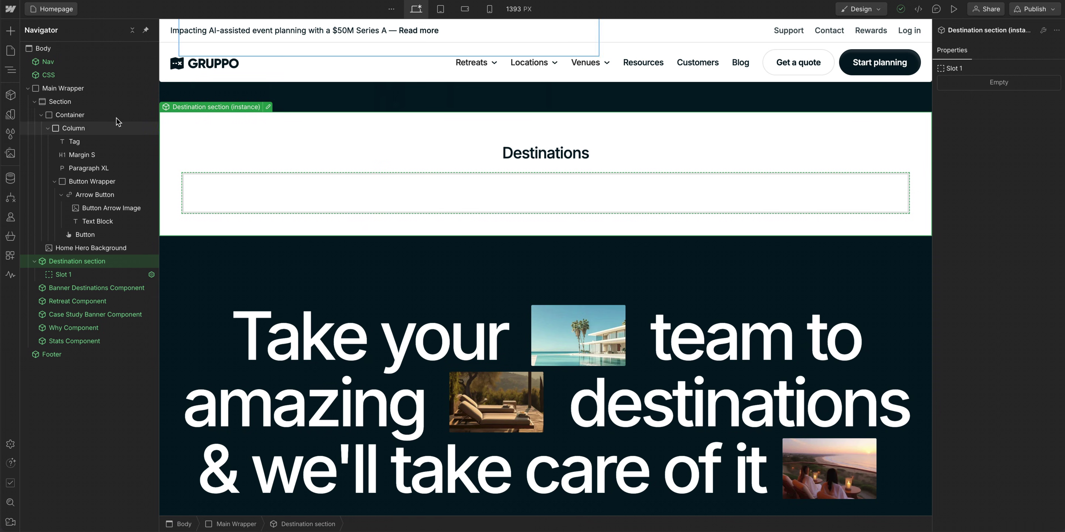
click(11, 95)
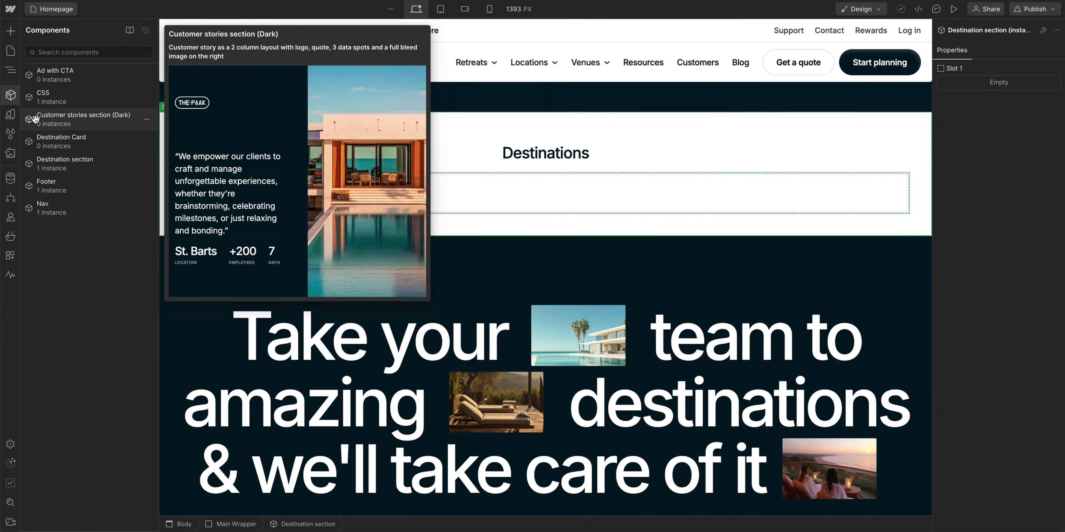
drag(52, 139, 332, 199)
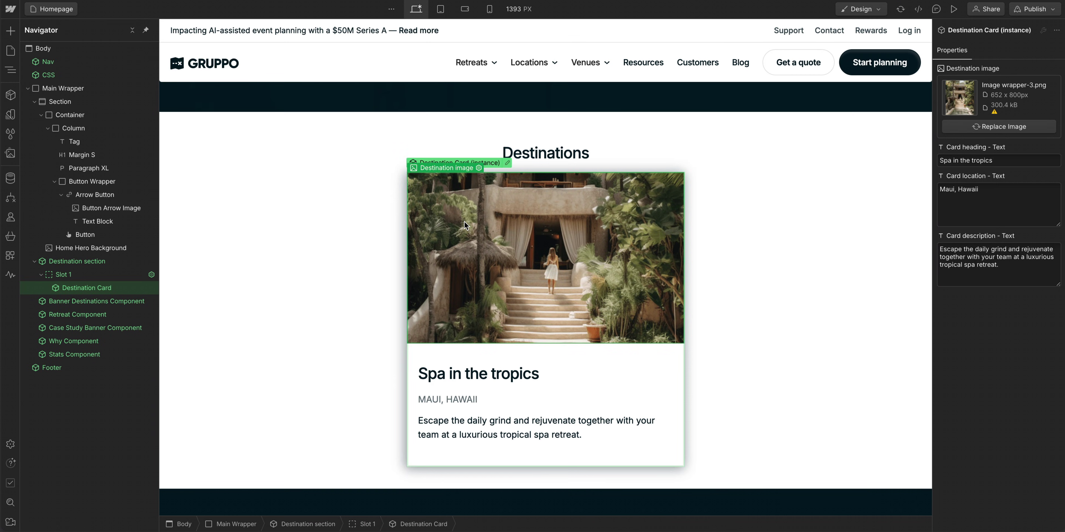
key(super+c)
key(super+v)
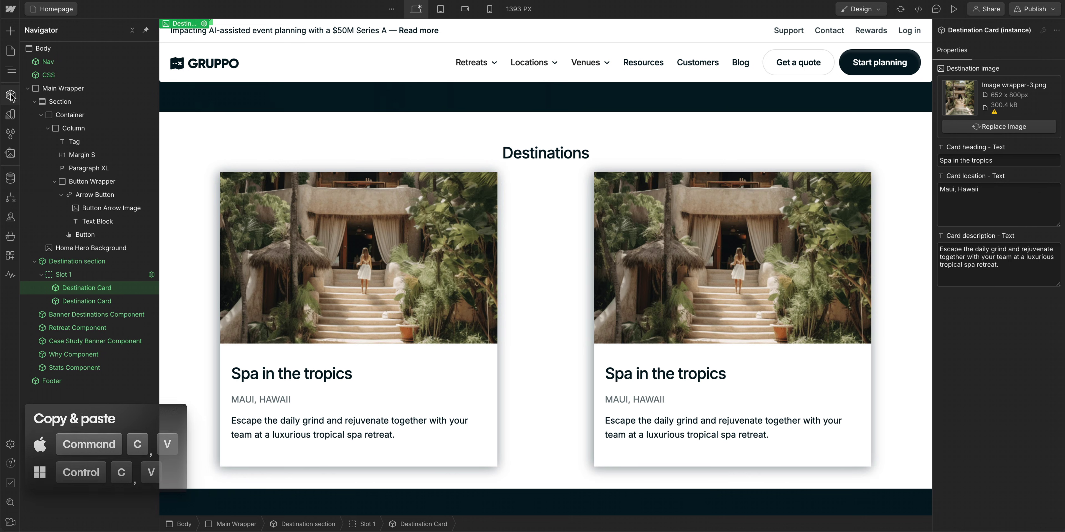
Step: Drop an Ad with CTA card into Slot 1, add a new slot, and move the Destination Card into the Card slot
click(11, 95)
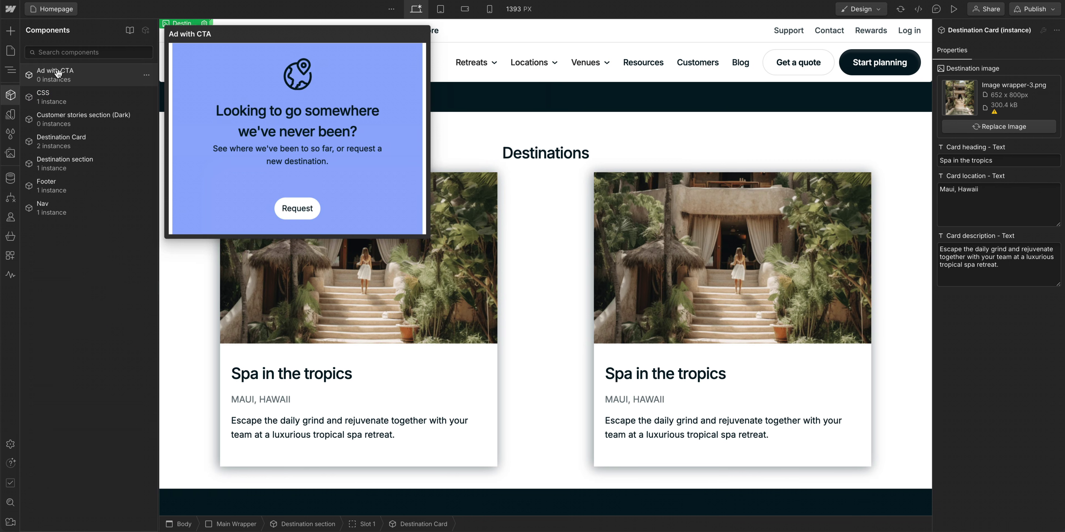
drag(54, 75, 476, 230)
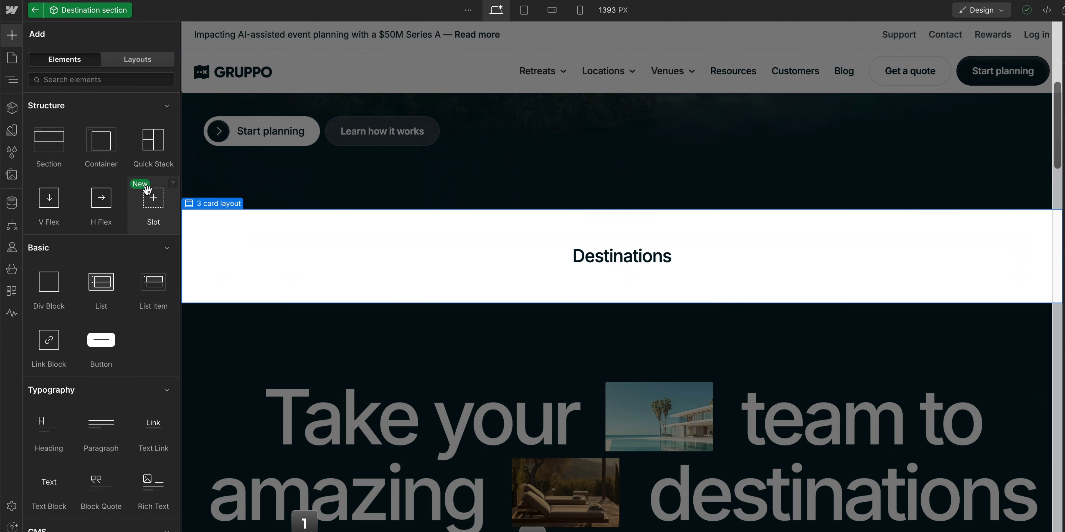
drag(148, 189, 439, 262)
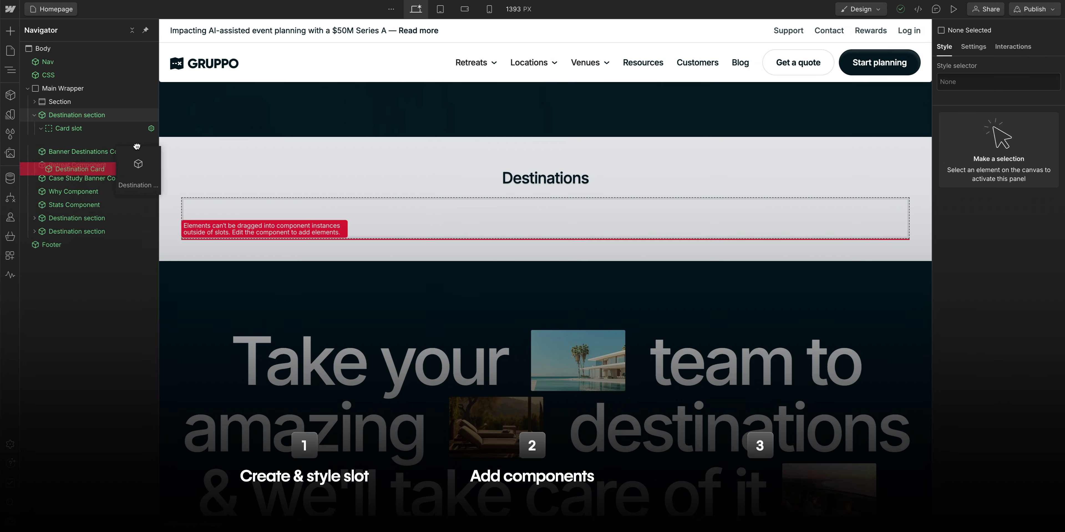
drag(136, 146, 271, 210)
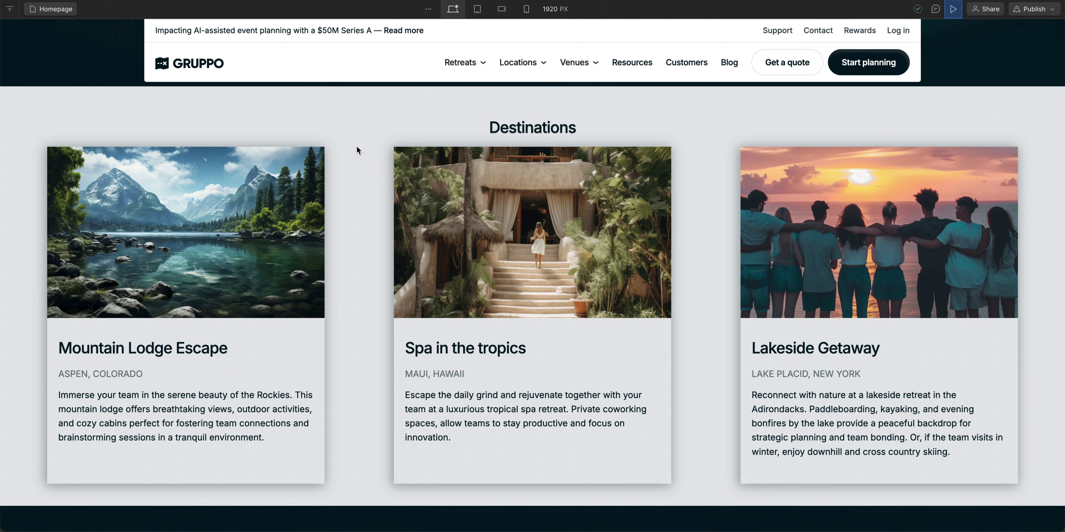
Step: Scroll through the preview of the three-card Destinations row
scroll(357, 147, down, 15)
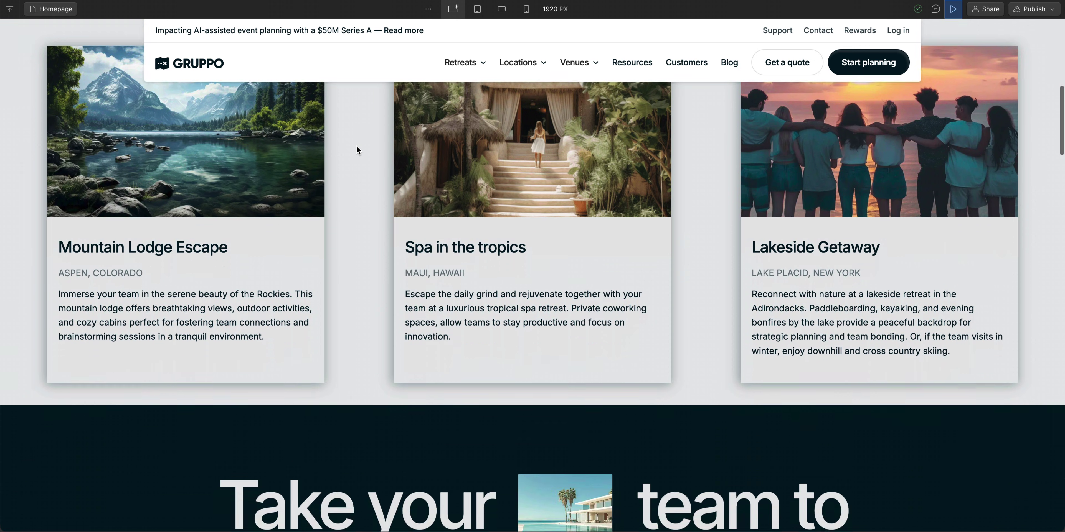
scroll(358, 150, down, 4)
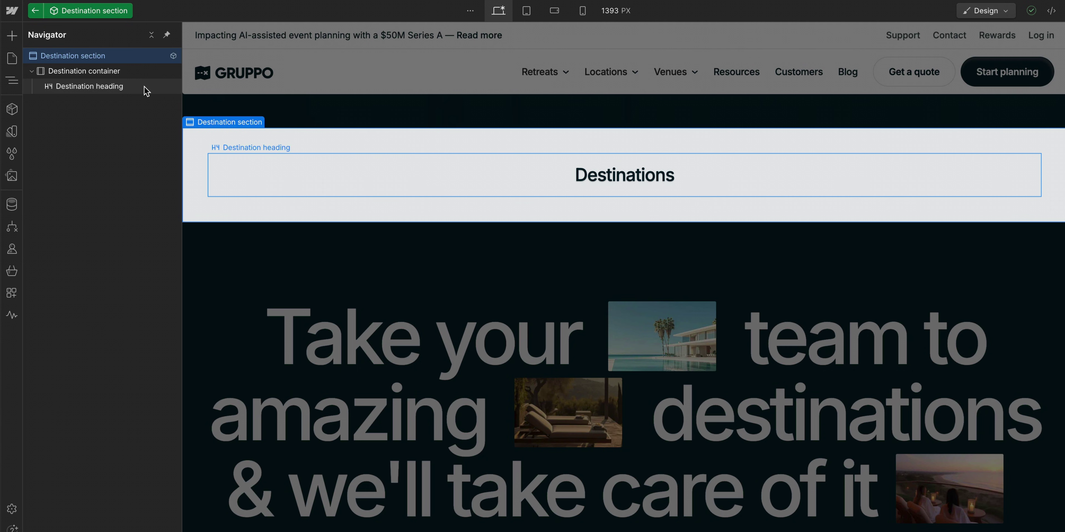
Step: Drag a Slot under the Destinations heading in the Destination section component and name it 'Card slot'
key(Escape)
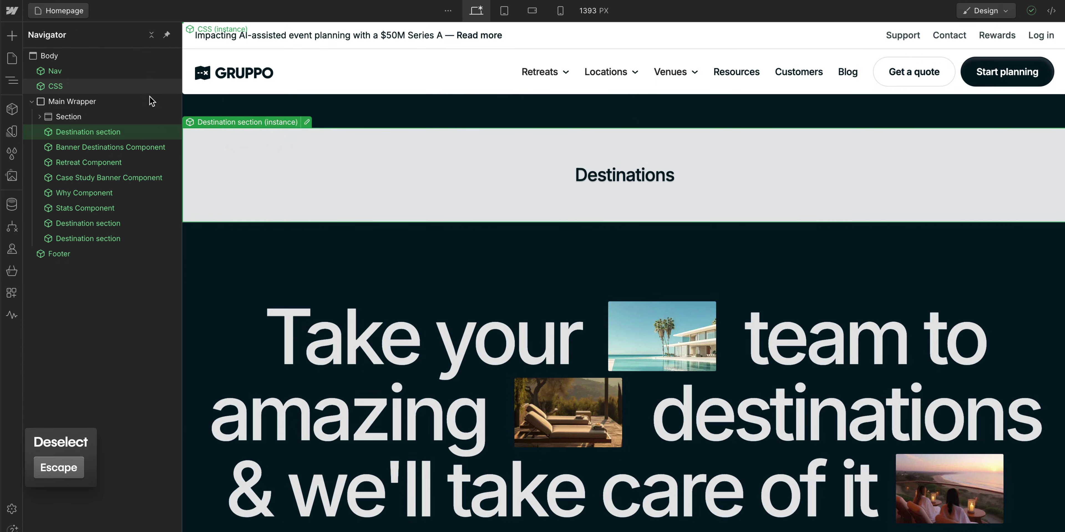
click(307, 122)
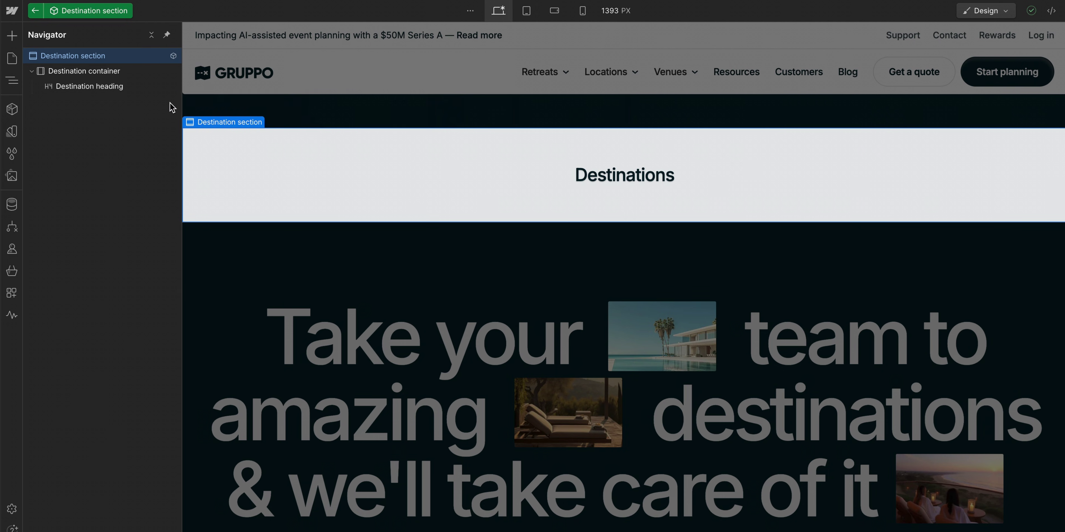
click(13, 37)
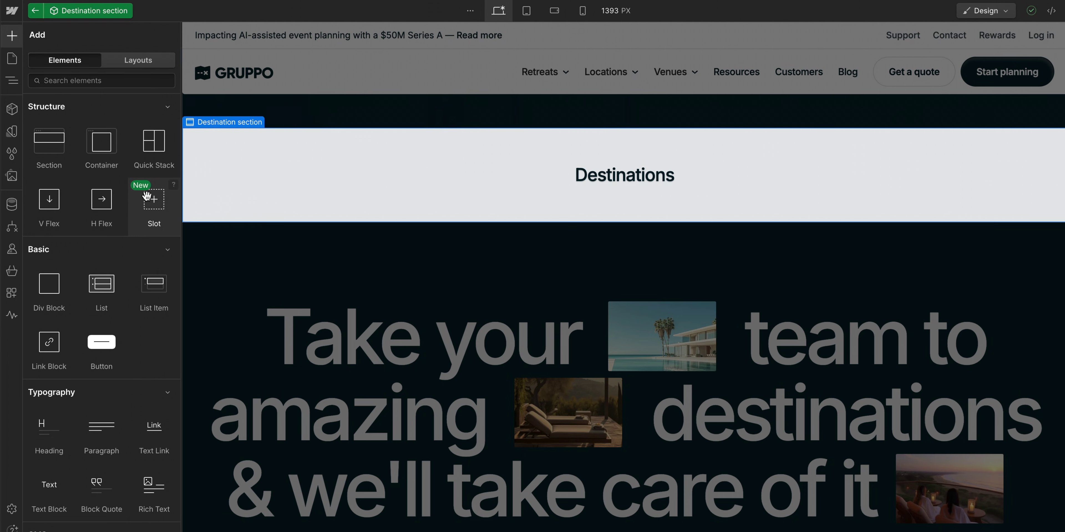
drag(147, 196, 299, 193)
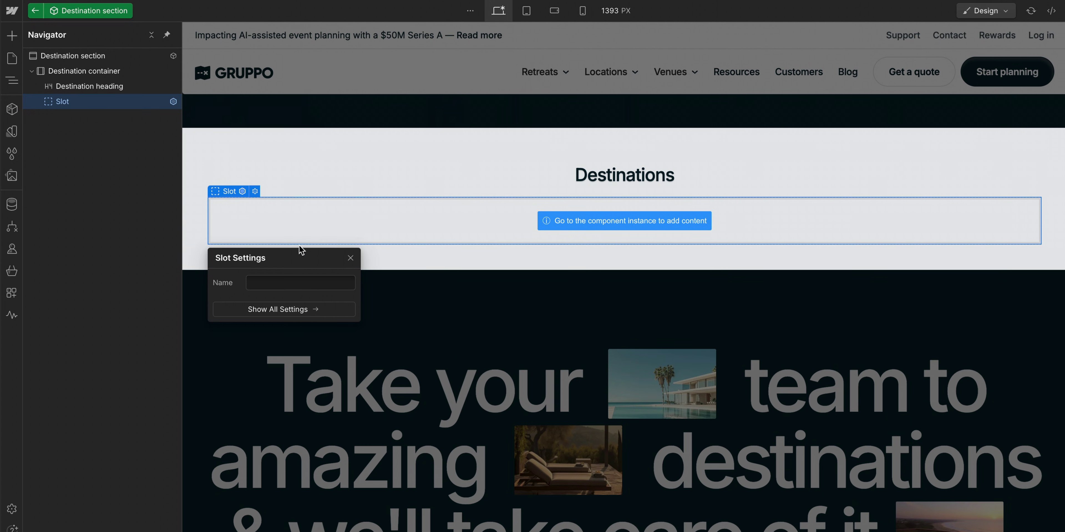
click(297, 281)
text(Card slot)
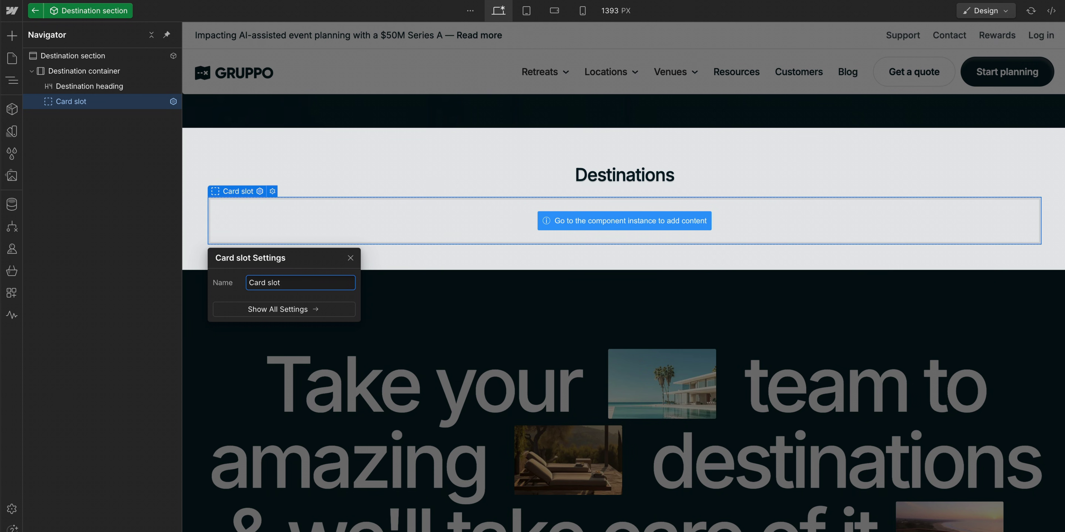
click(425, 260)
click(424, 260)
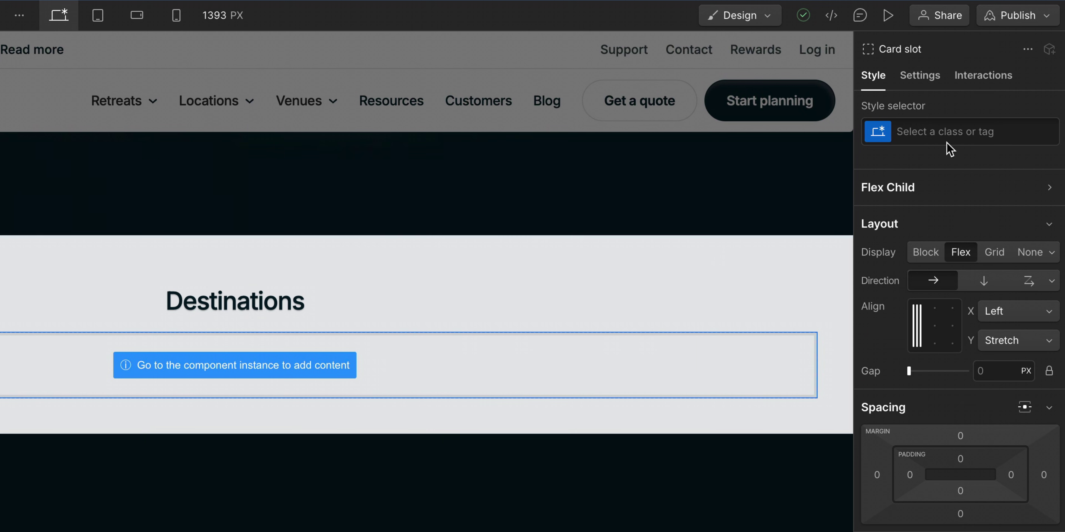
Step: Give the slot a new 'Card slot' class with Space around alignment and a 29 px gap
click(948, 132)
text(Car)
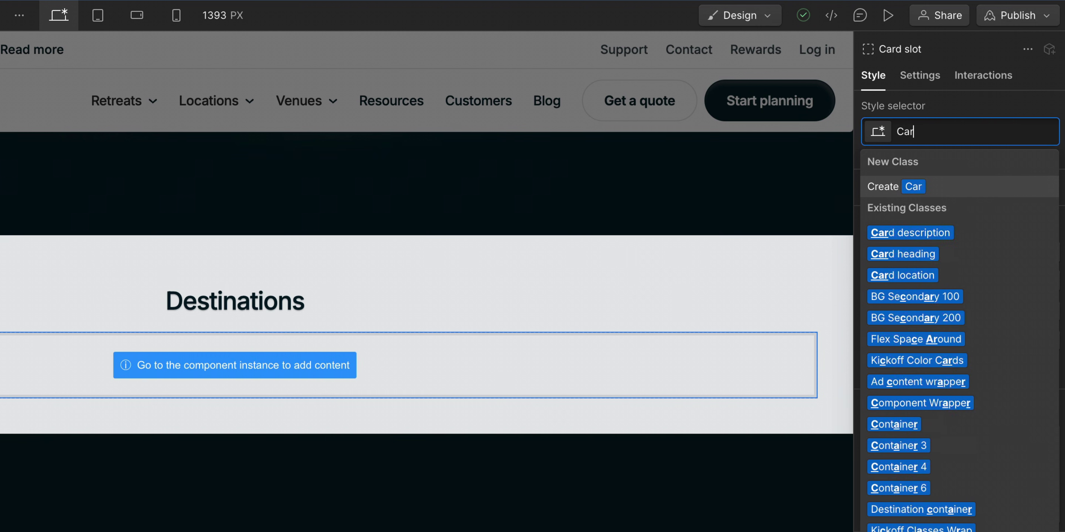
text(d slot)
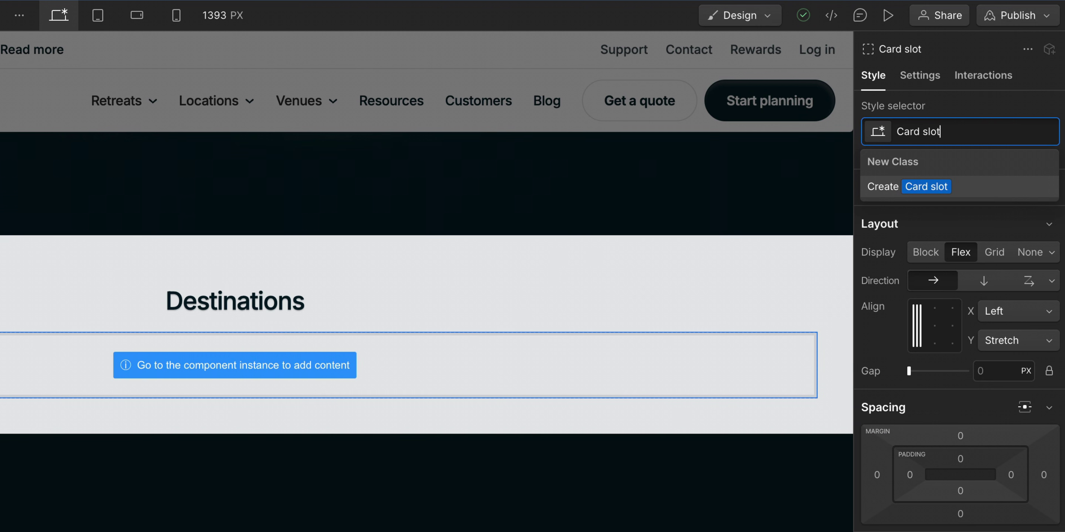
key(Return)
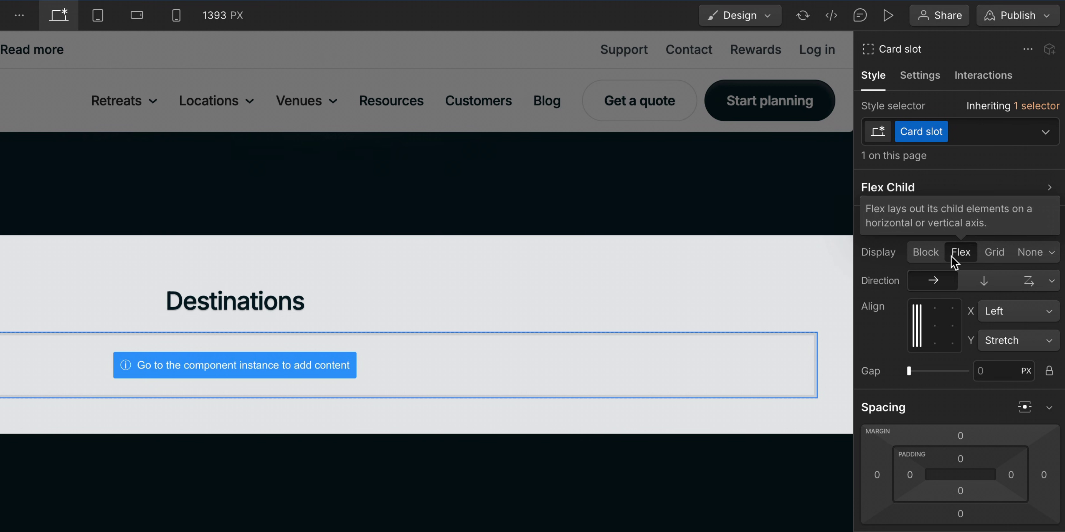
click(1005, 311)
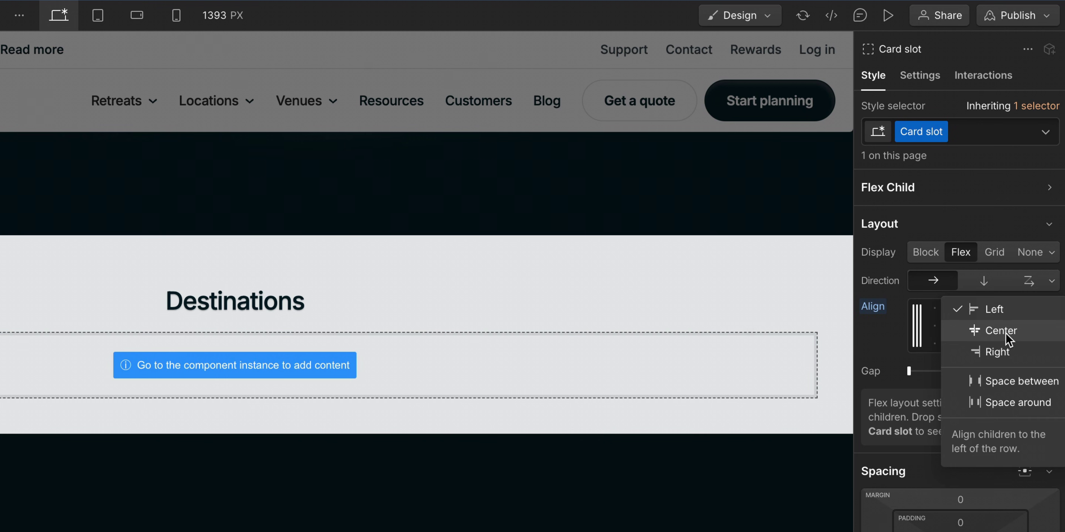
click(1003, 404)
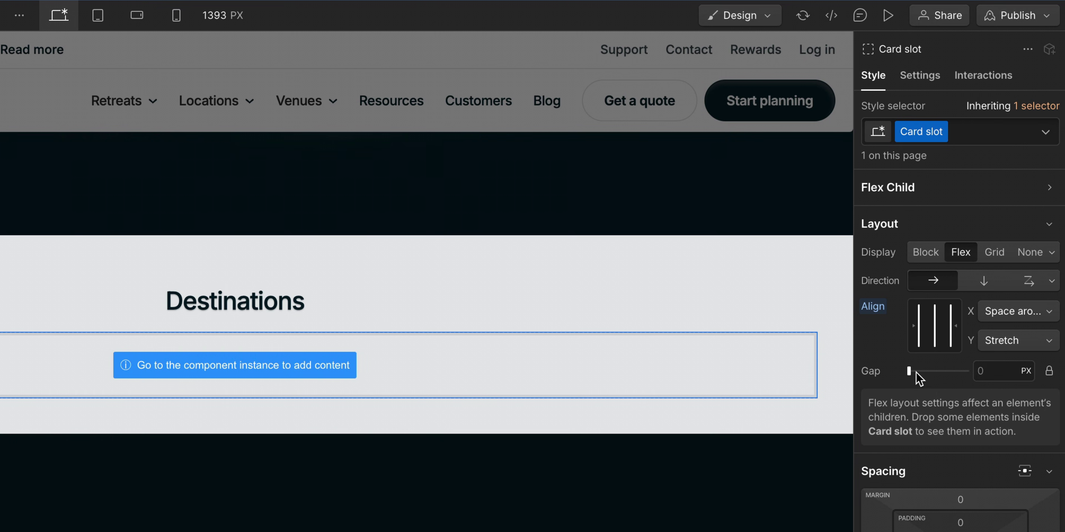
drag(910, 372, 935, 375)
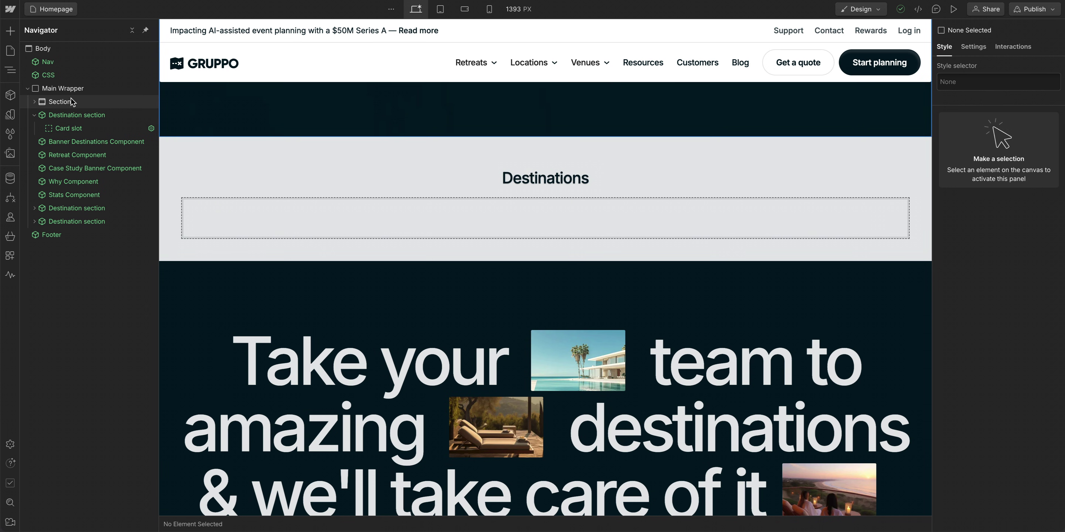
Step: Drop a Destination Card into the Card slot and paste two copies for three cards in a row
click(9, 96)
mouse_move(60, 139)
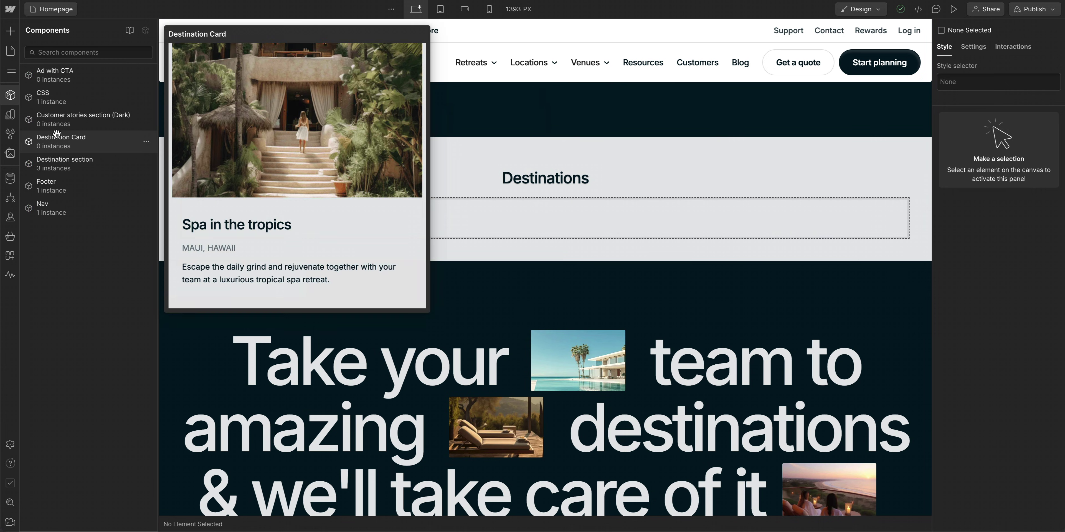
drag(73, 138, 271, 205)
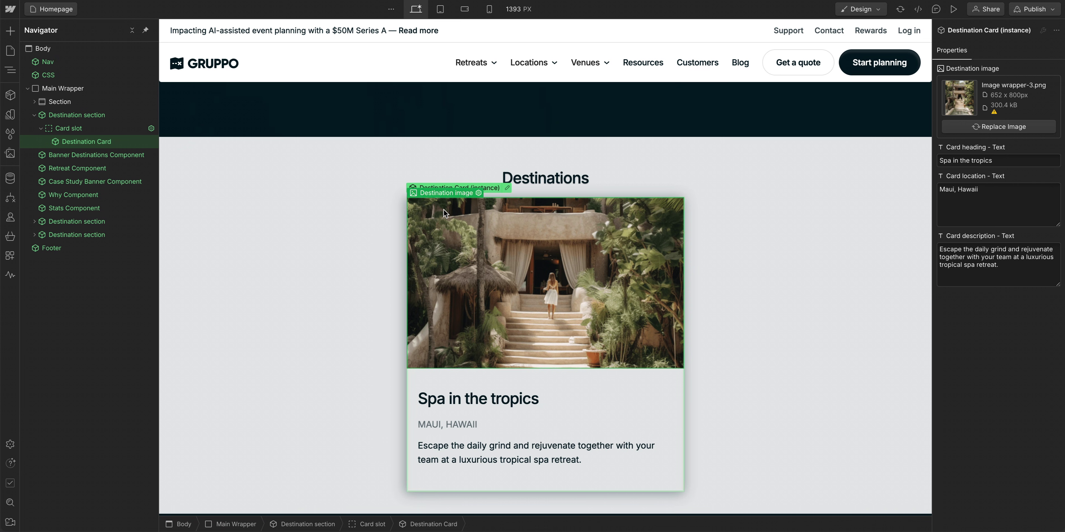
key(ctrl+c)
key(ctrl+v)
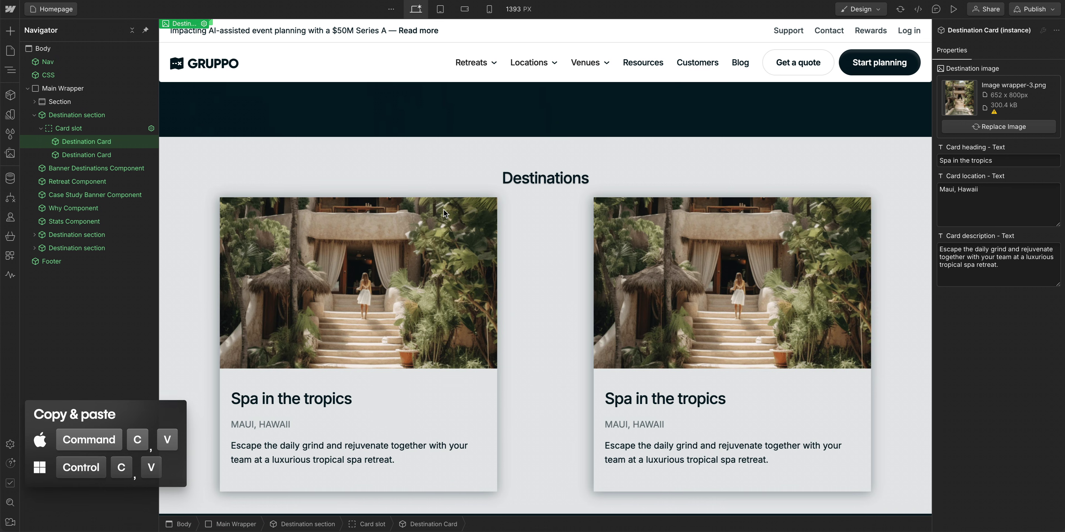
key(ctrl+v)
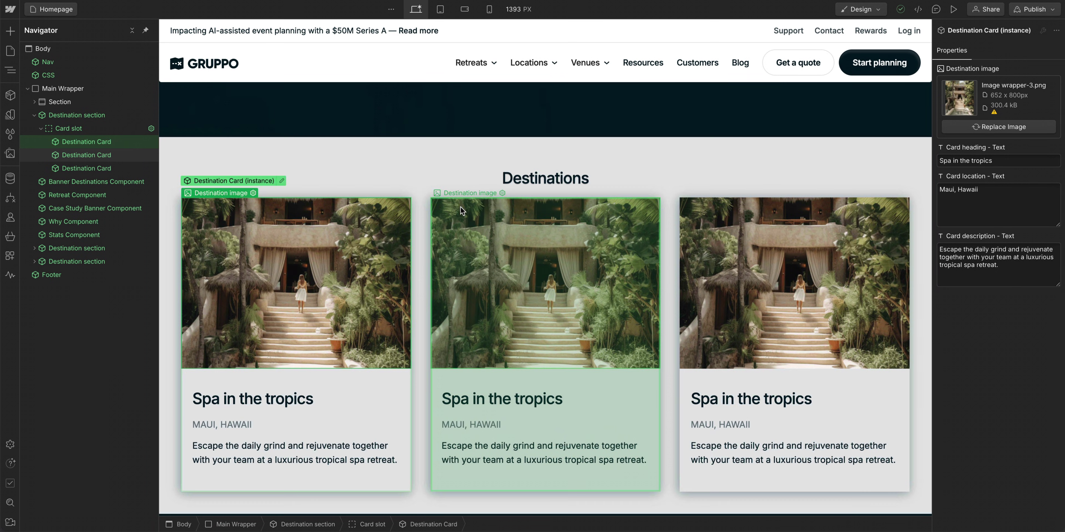
Step: Swap the Destination Card's photo for a new image from the assets
click(483, 220)
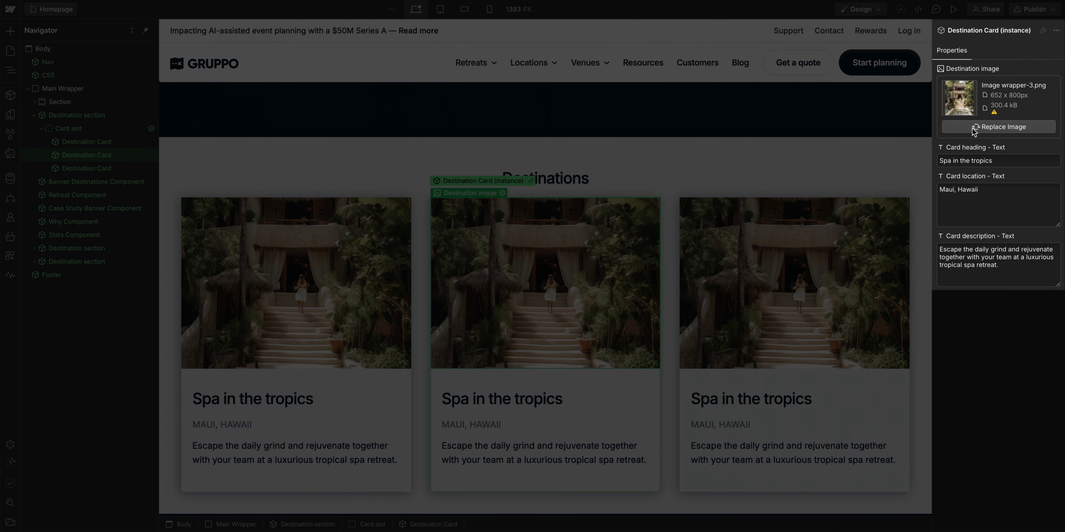
click(973, 128)
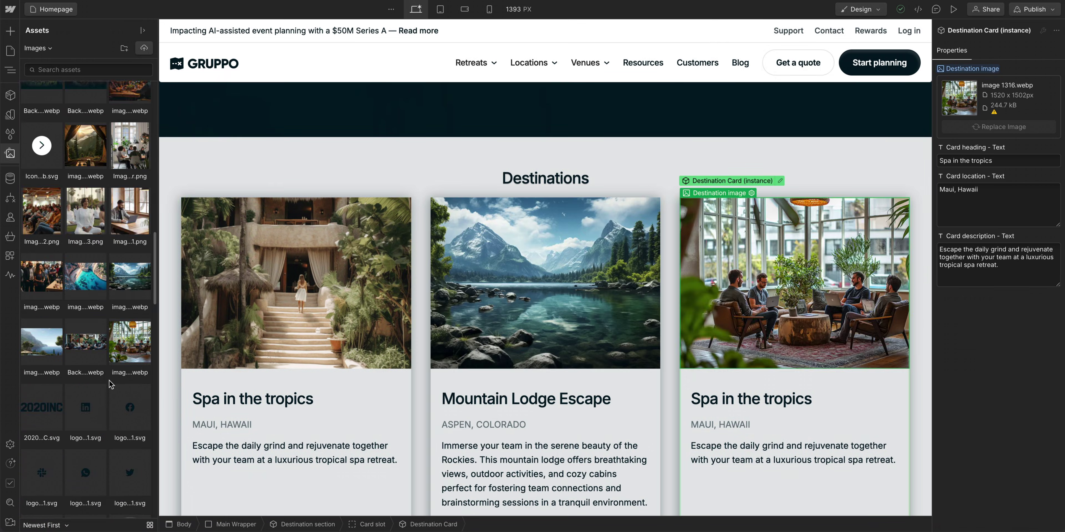
click(112, 383)
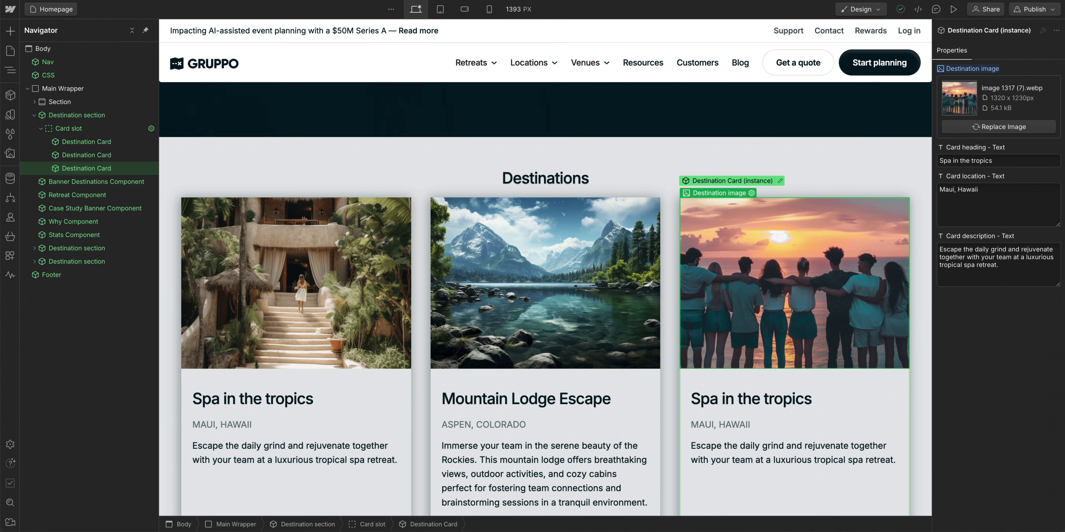
Step: Set the card heading to 'Lakeside Getaway' and paste in the Lake Placid location and description
triple_click(1002, 161)
text(Lakeside Getaway)
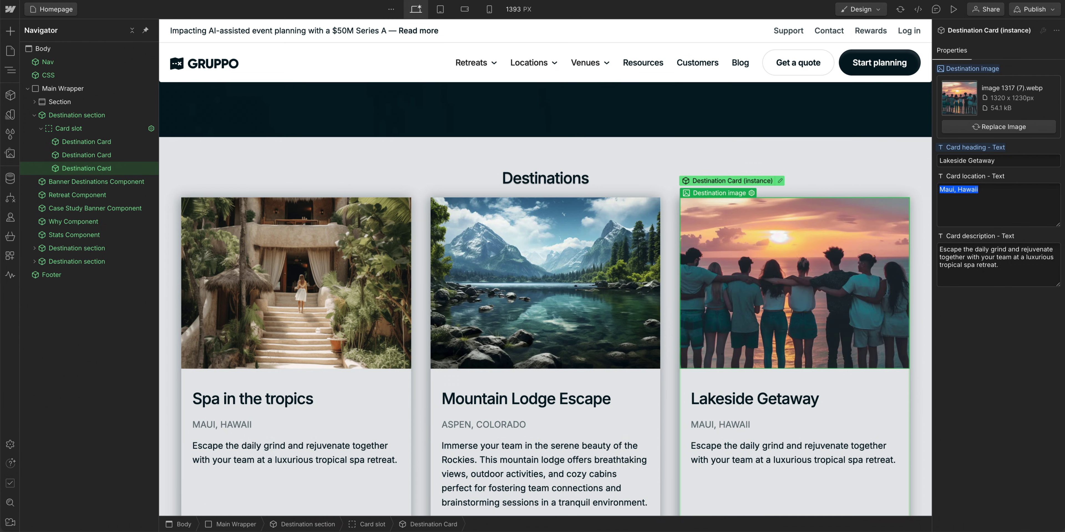
key(ctrl+v)
click(1015, 265)
key(ctrl+a)
key(ctrl+v)
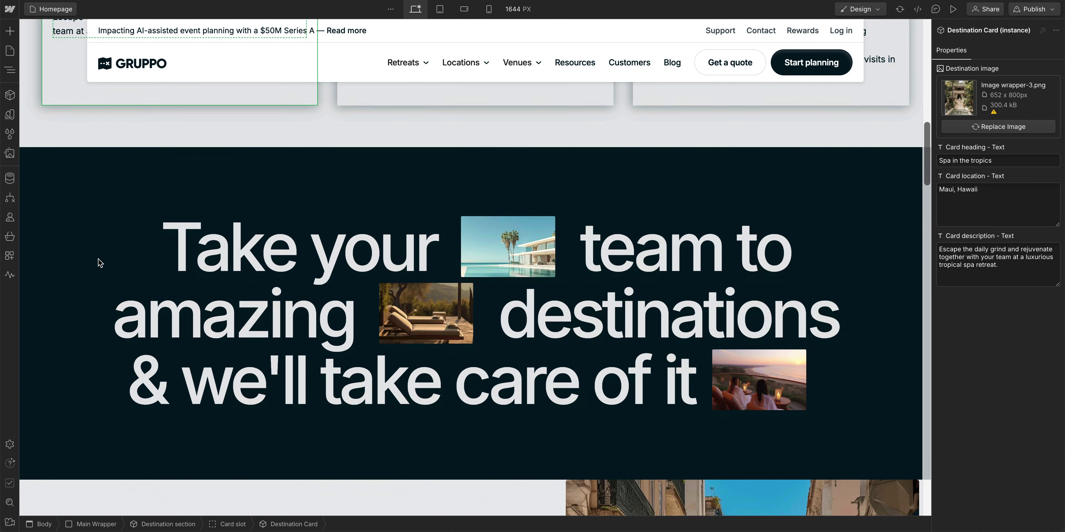
scroll(100, 261, down, 5)
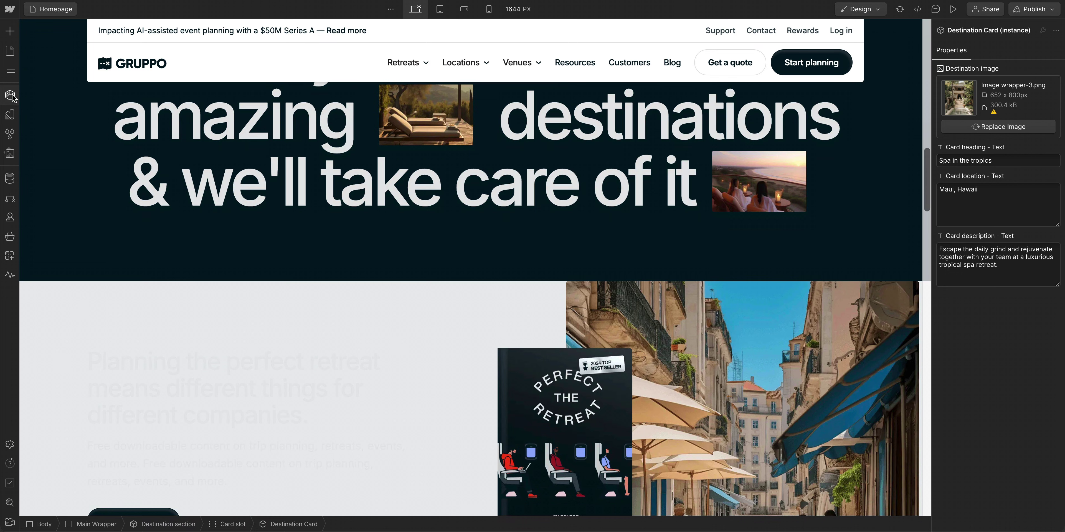
Step: Place another Destination section component below the hero
click(11, 95)
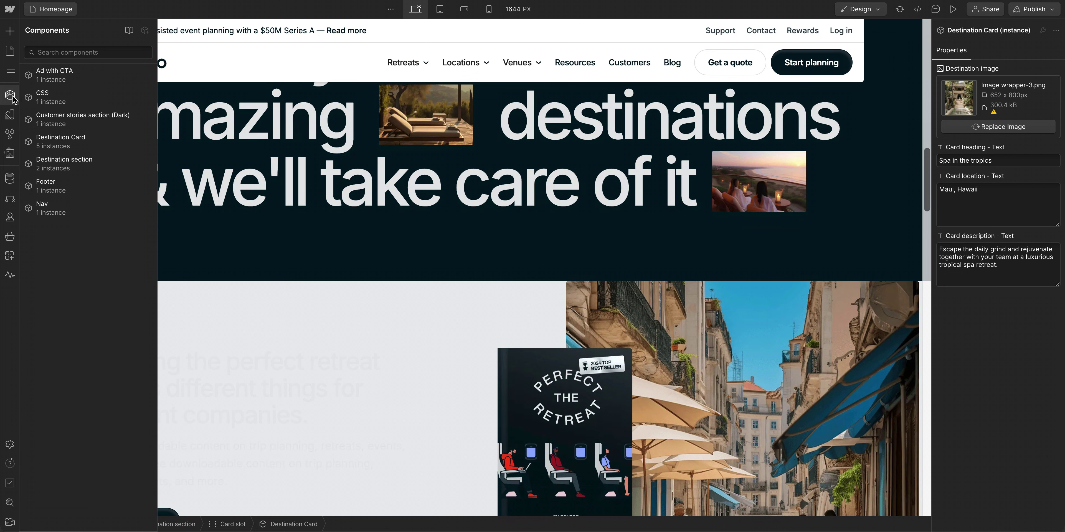
mouse_move(75, 151)
drag(78, 164, 143, 279)
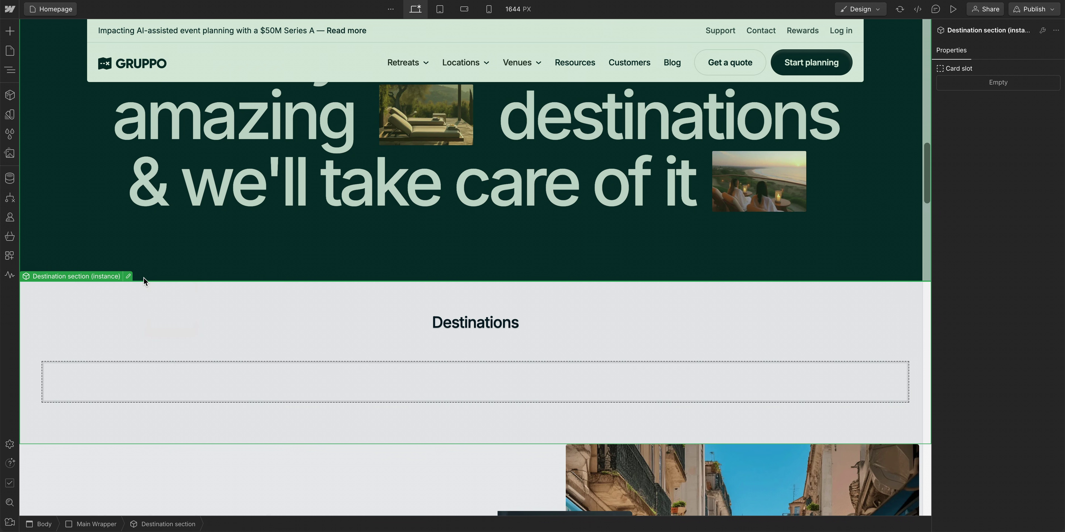
Step: Fill its card slot with two Destination Cards and an Ad with CTA card between them
click(10, 95)
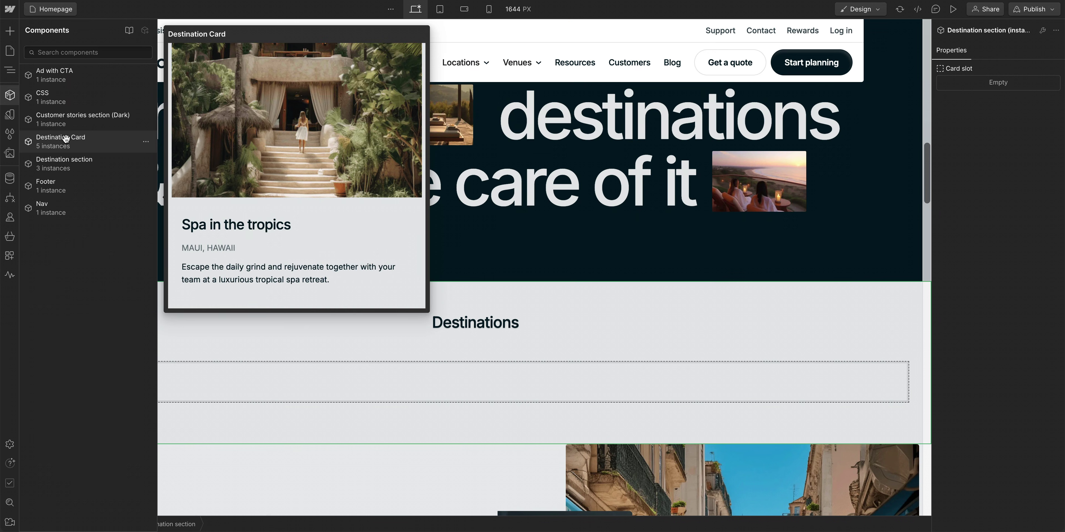
drag(60, 141, 198, 374)
scroll(199, 374, down, 5)
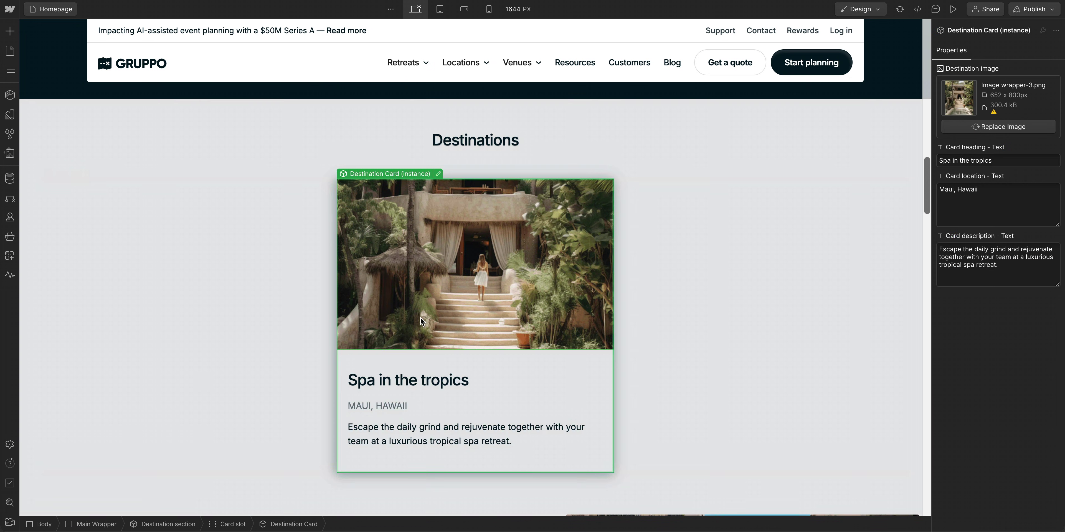
key(super+c)
key(super+v)
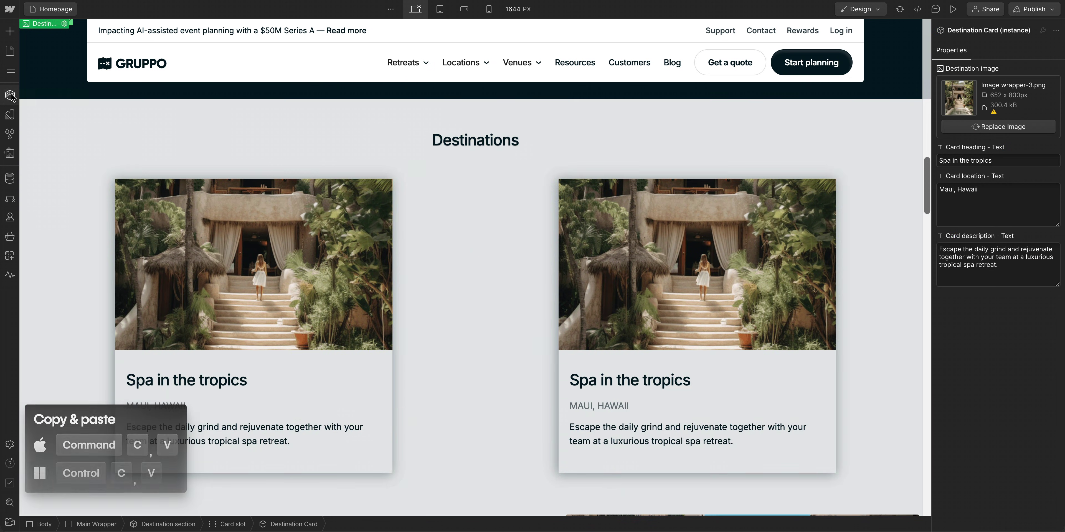
click(10, 96)
drag(46, 71, 309, 246)
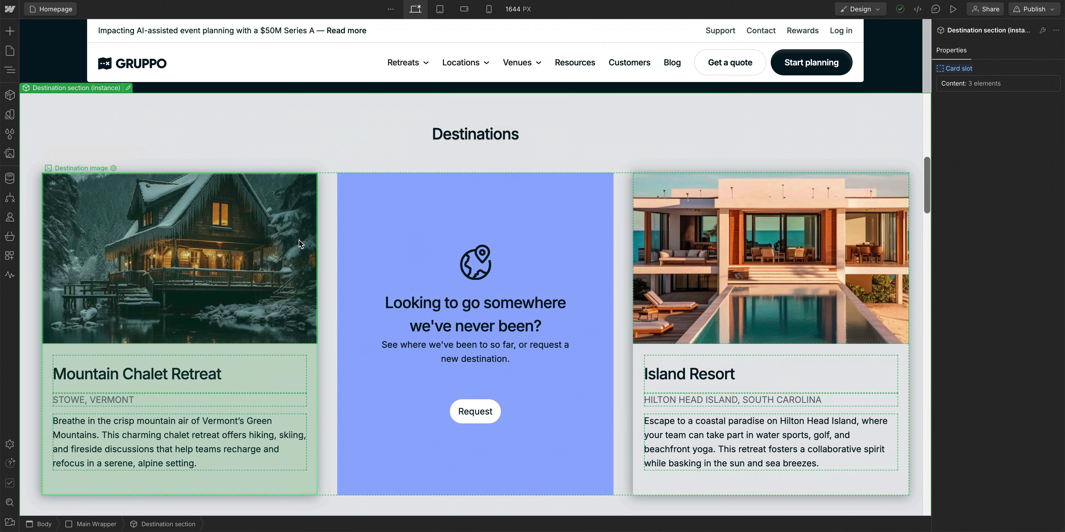
scroll(300, 243, down, 10)
scroll(300, 243, up, 5)
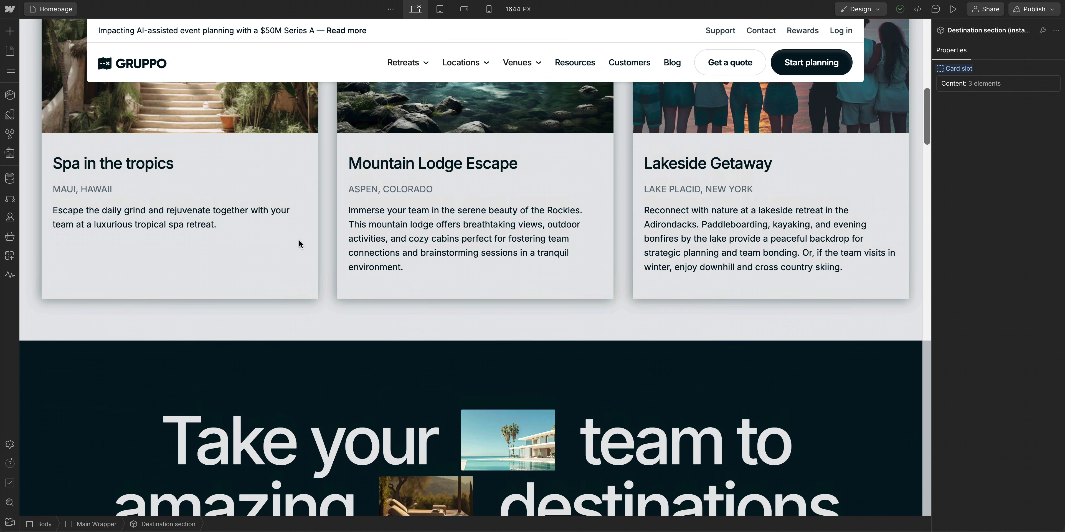
scroll(299, 245, up, 2)
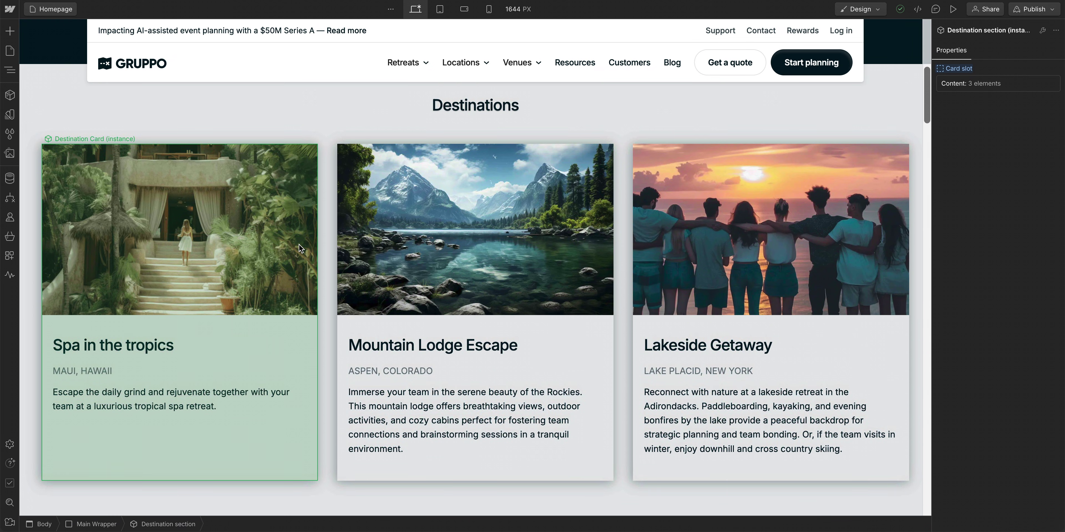
scroll(299, 248, down, 1)
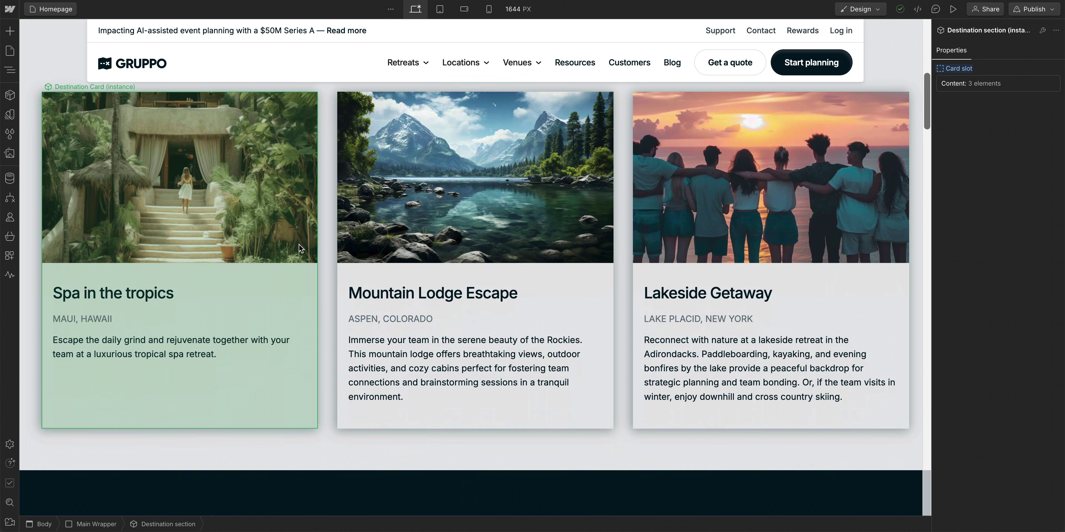
scroll(300, 248, up, 8)
scroll(300, 248, down, 3)
scroll(299, 244, down, 2)
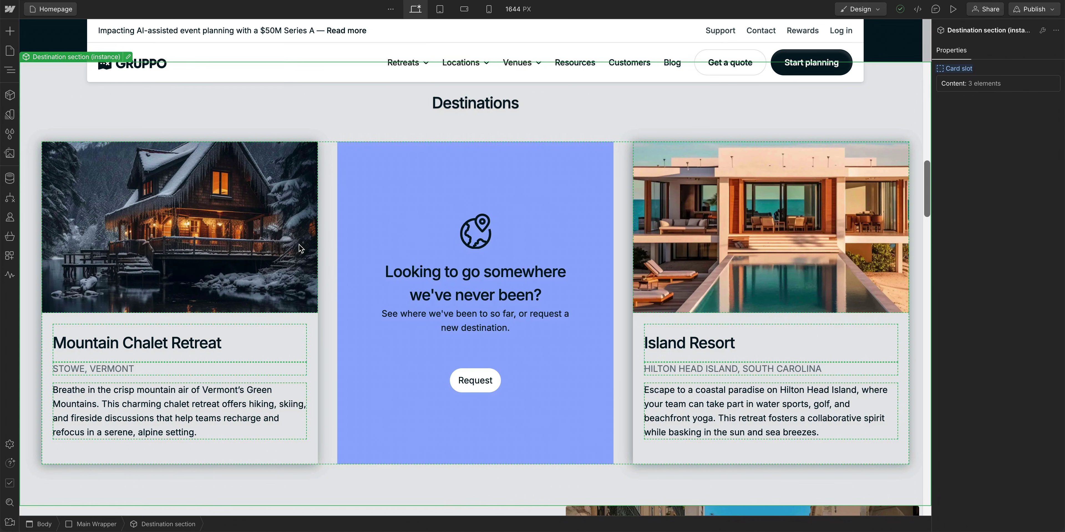
Step: Add a Paragraph below the Destinations heading inside the Destination section component, then return to the Homepage
double_click(298, 248)
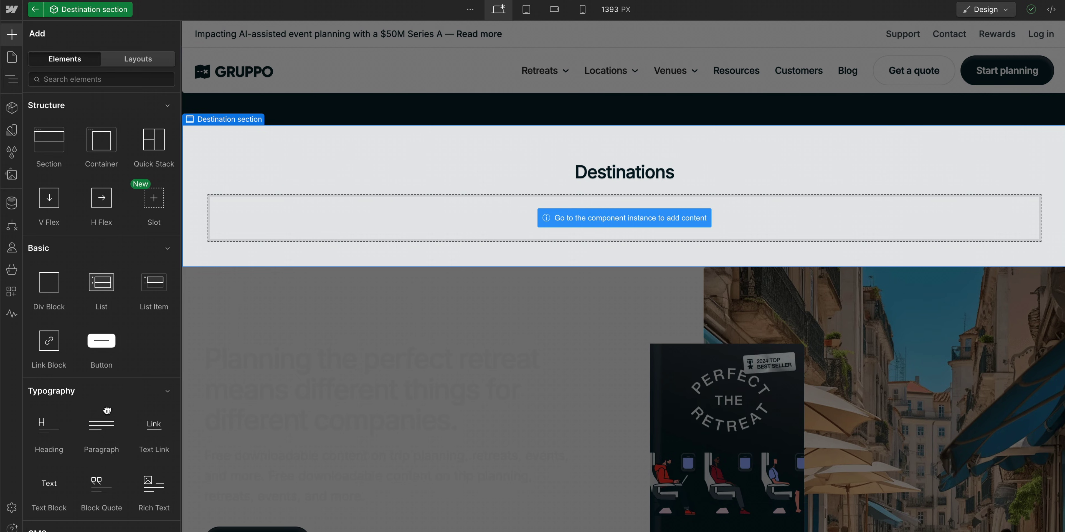
drag(107, 411, 579, 191)
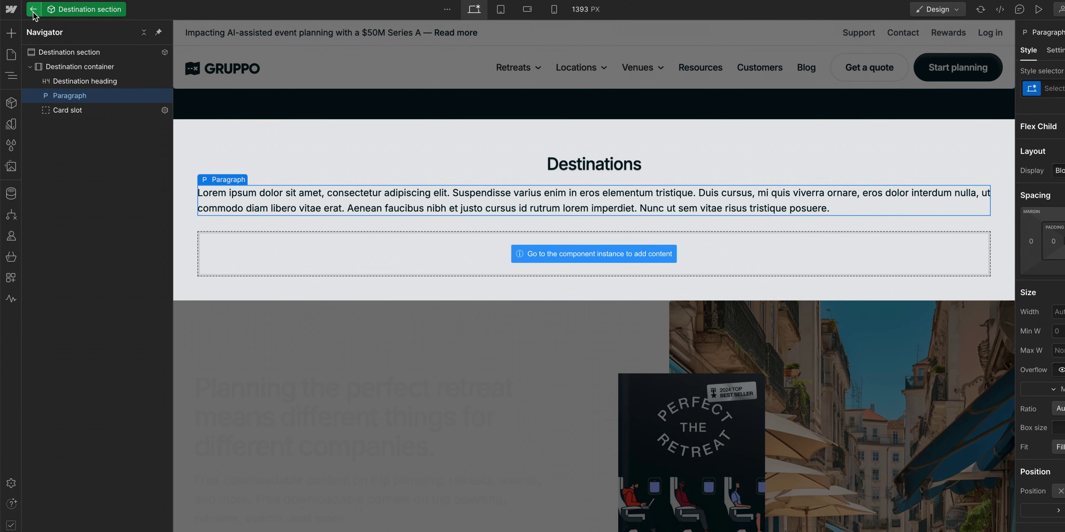
click(33, 9)
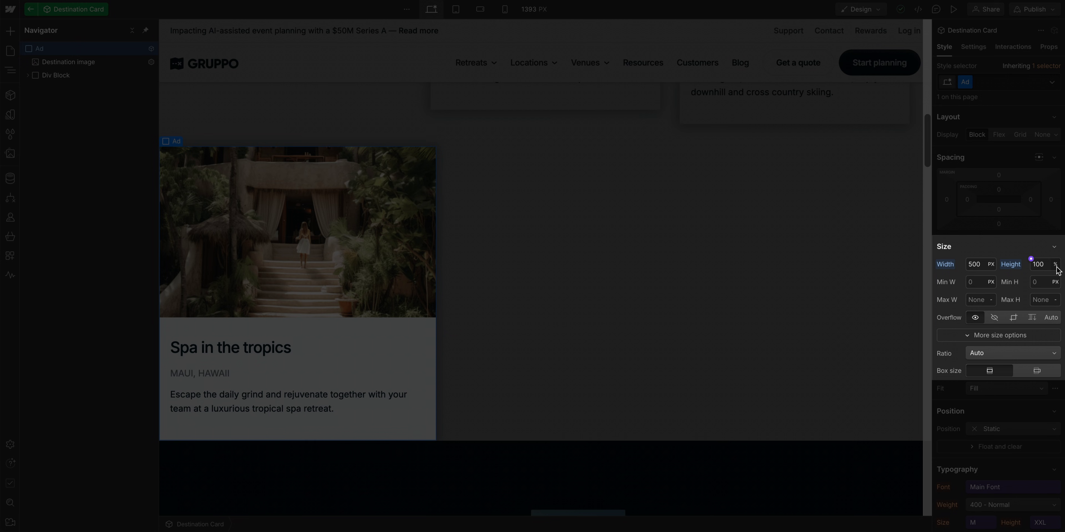
Step: Set the Destination Card's height unit to Auto and exit back to the Homepage
click(1054, 264)
click(1046, 368)
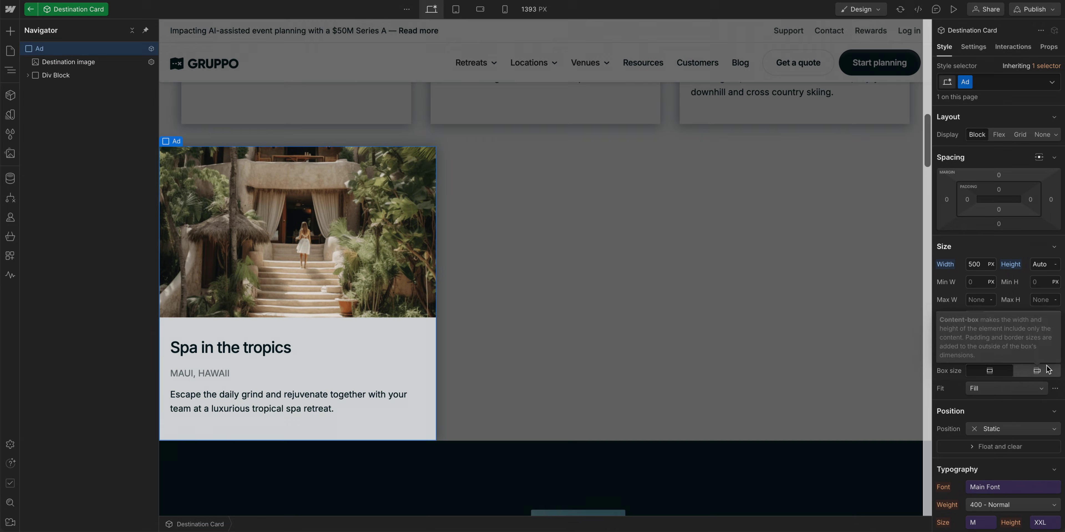
double_click(524, 204)
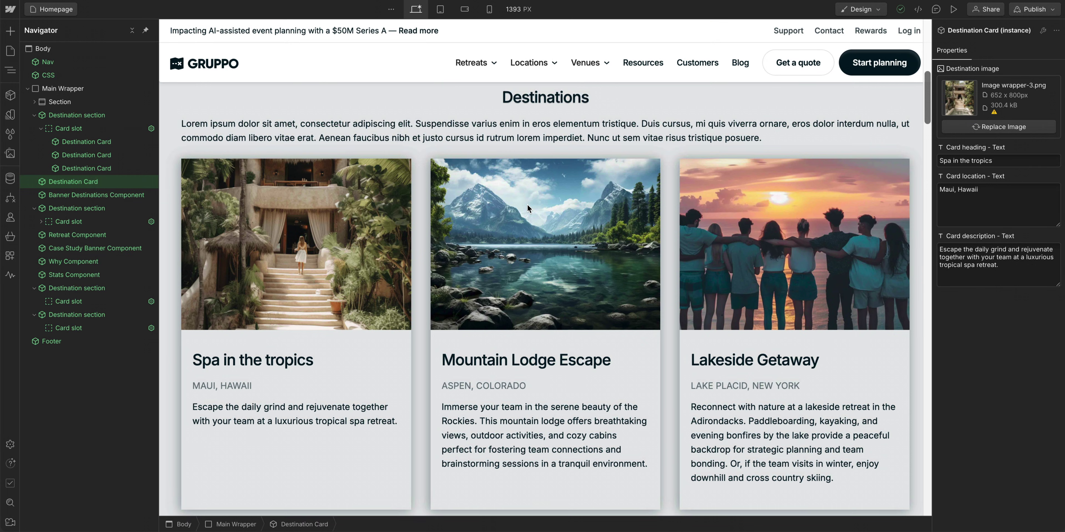
Step: Inside the Destination section component, place a new Slot beneath Card slot, then go back to the Homepage
double_click(232, 103)
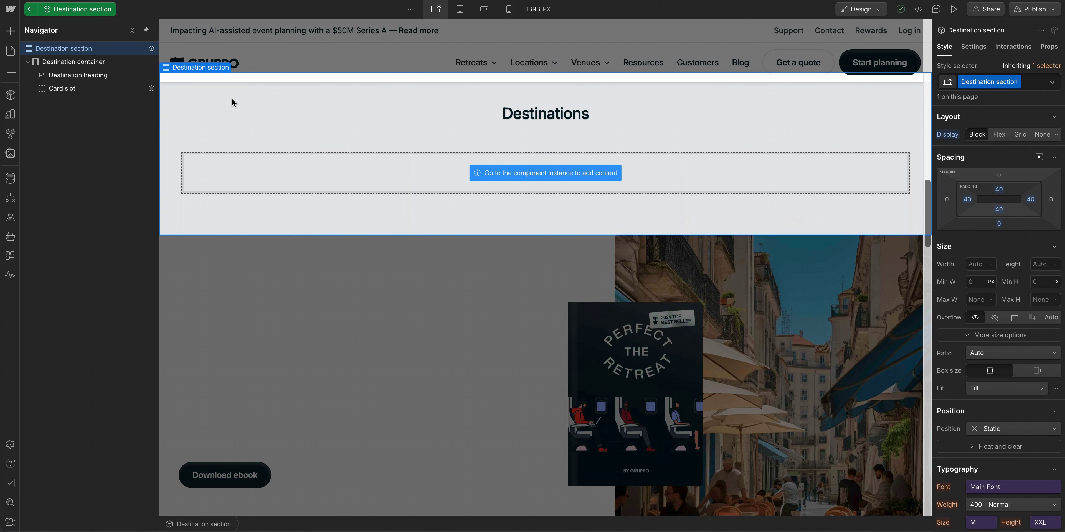
click(11, 30)
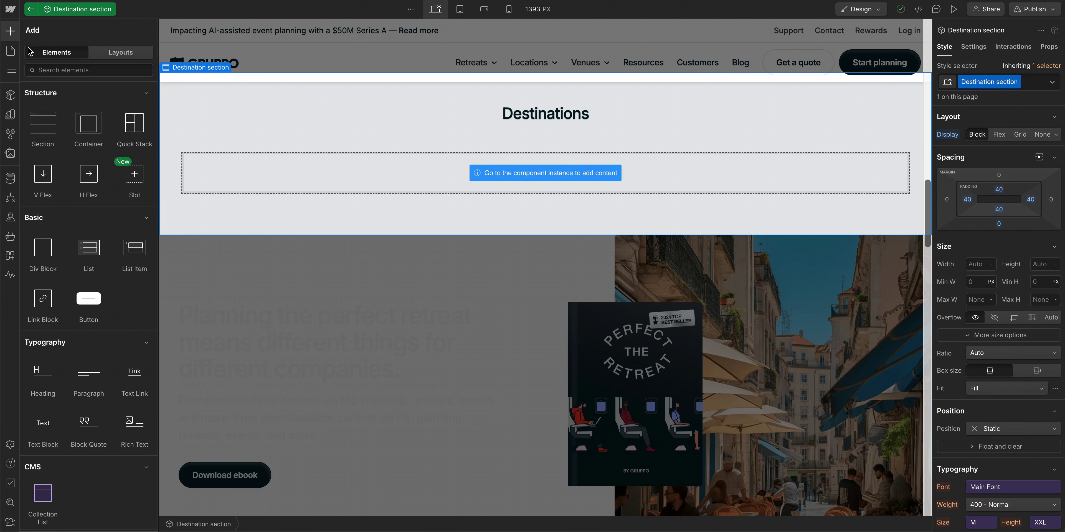
drag(134, 174, 246, 218)
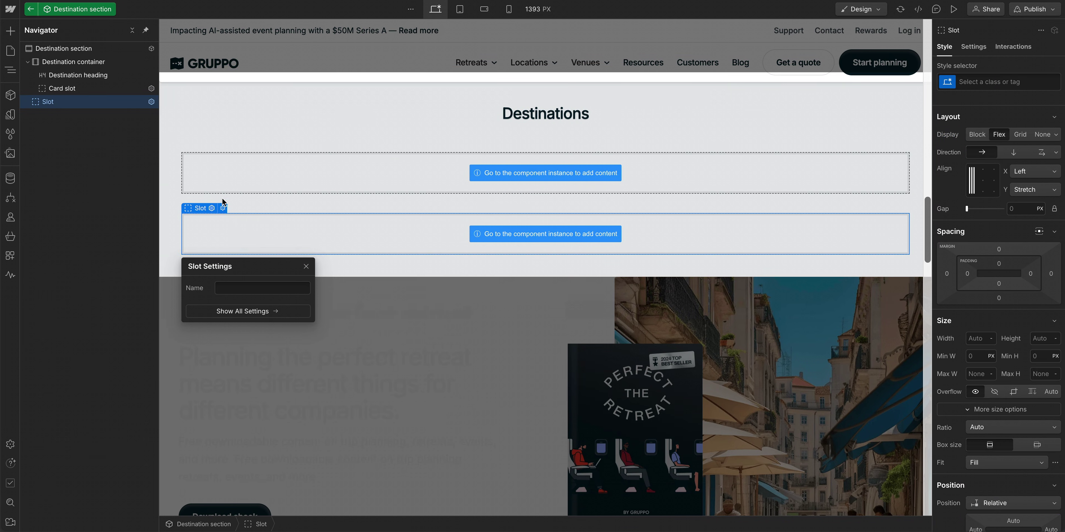
click(32, 10)
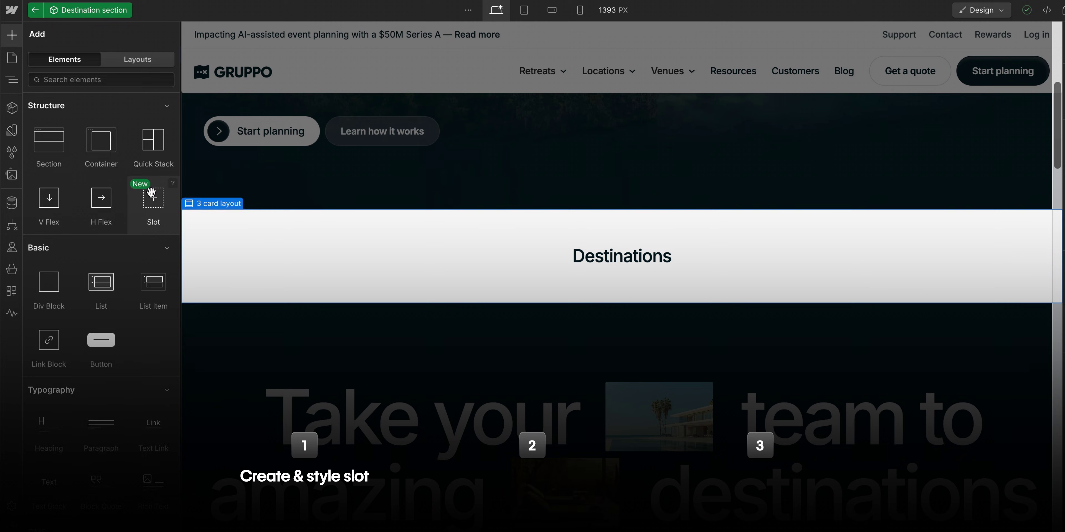
Step: Add a slot to the Destinations container, fill it with a Destination Card, and set its location to Aspen
drag(152, 195, 440, 265)
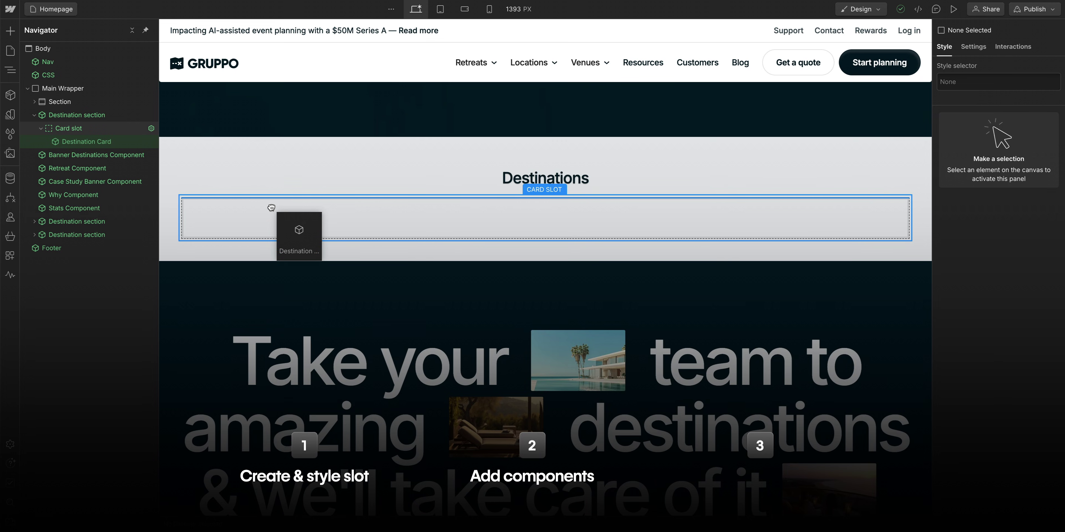
drag(269, 209, 271, 206)
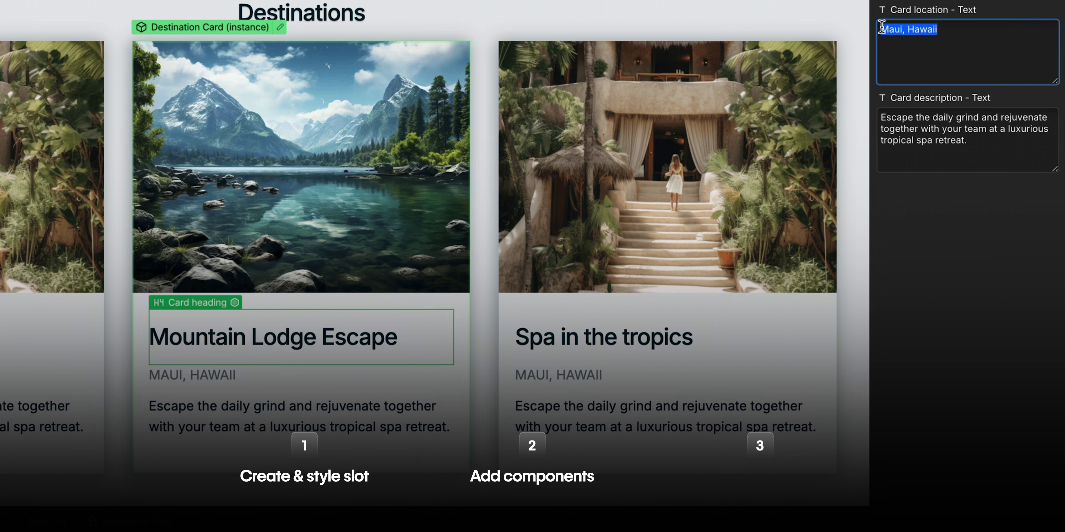
text(Aspen, C)
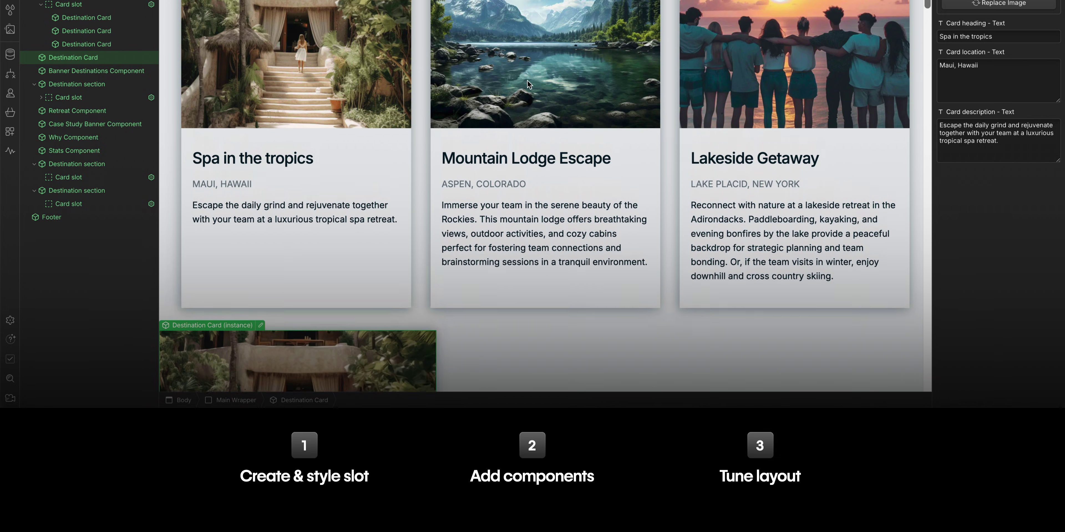
scroll(528, 80, up, 2)
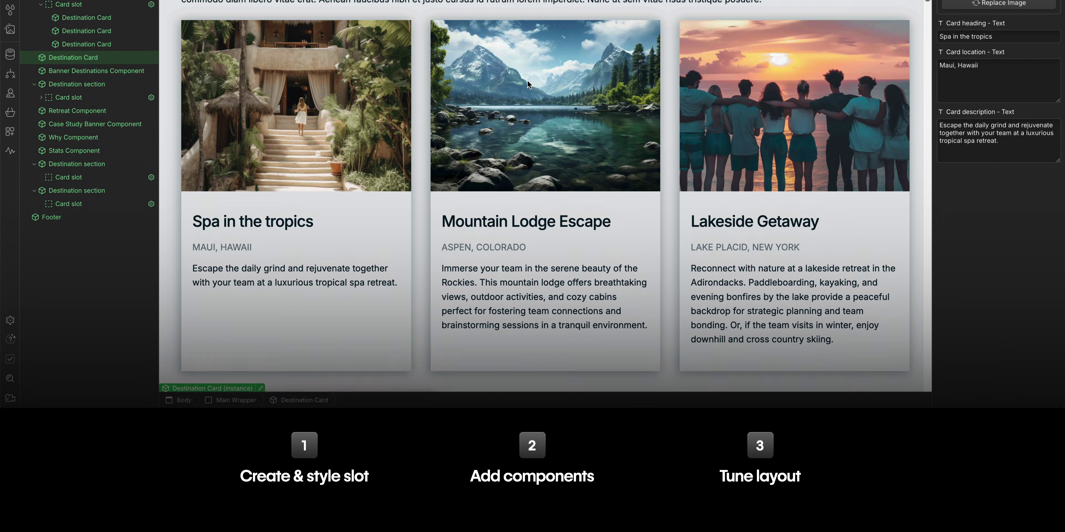
scroll(528, 80, up, 1)
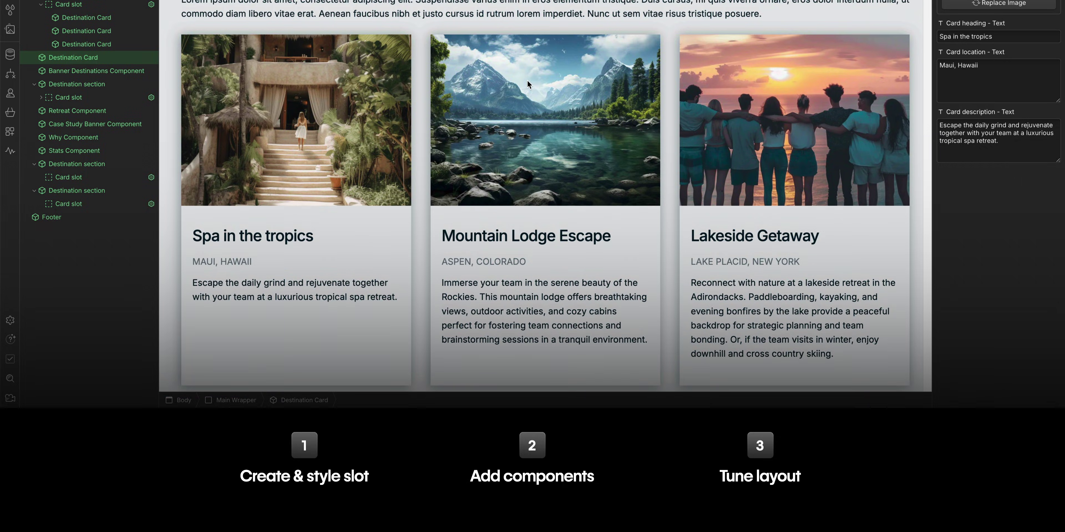